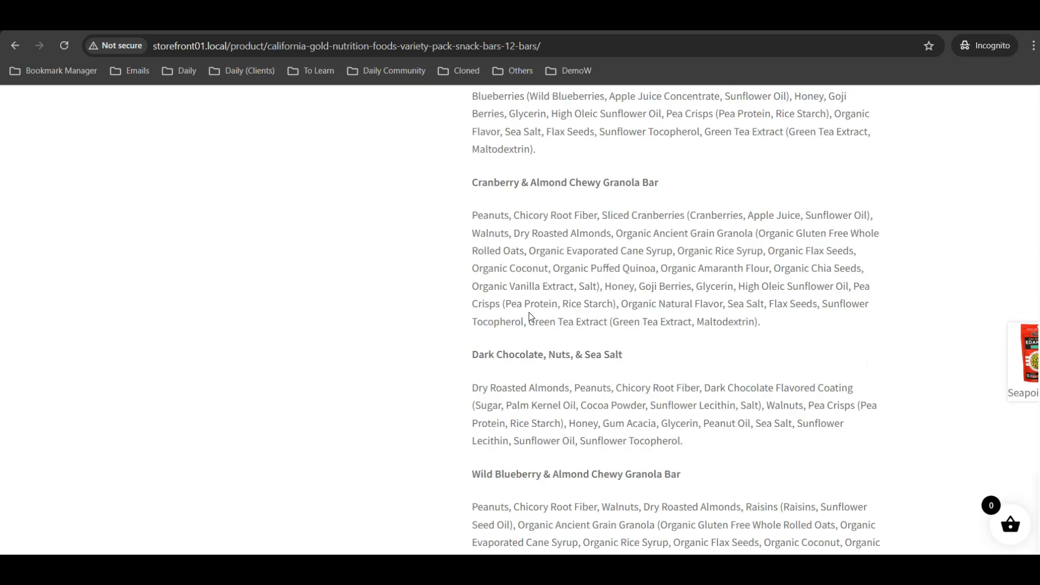
# Set the snack bar variety pack quantity to 2 and add it to the cart
pyautogui.scroll(2, 530, 317)
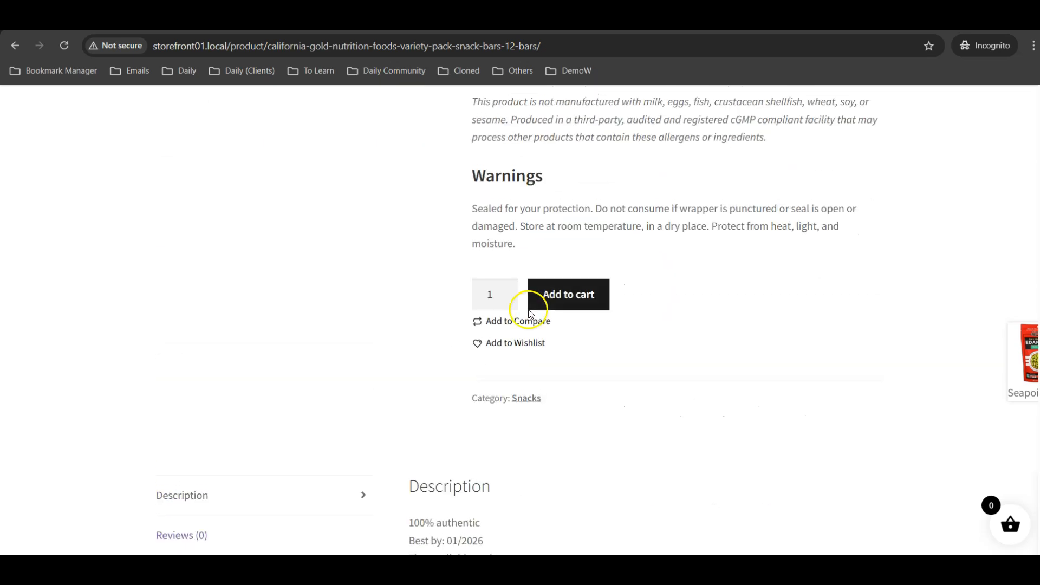
pyautogui.click(512, 288)
pyautogui.click(549, 295)
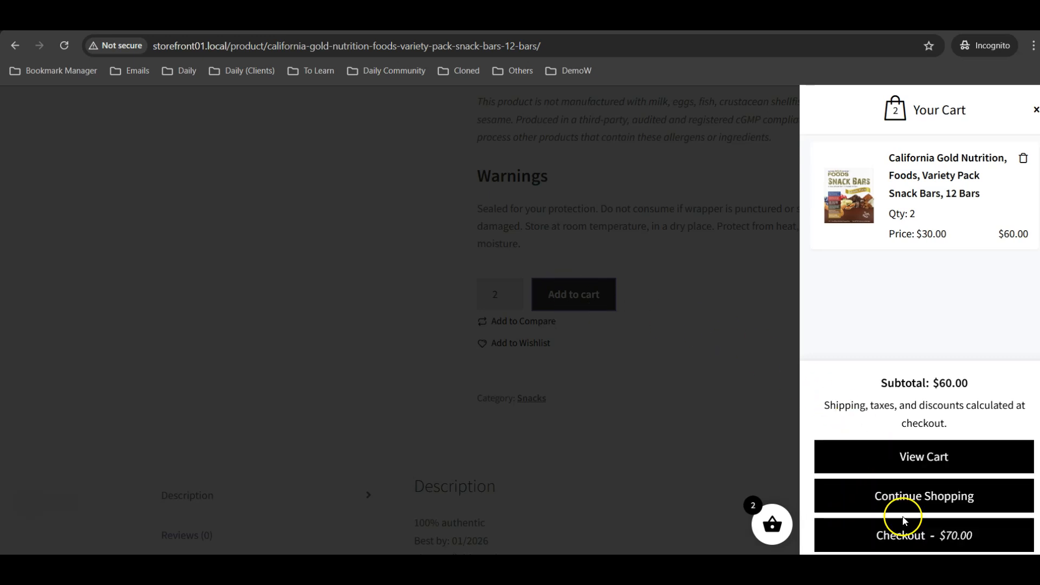
# Proceed to checkout from the cart panel and review the order summary's shipping charge
pyautogui.click(898, 536)
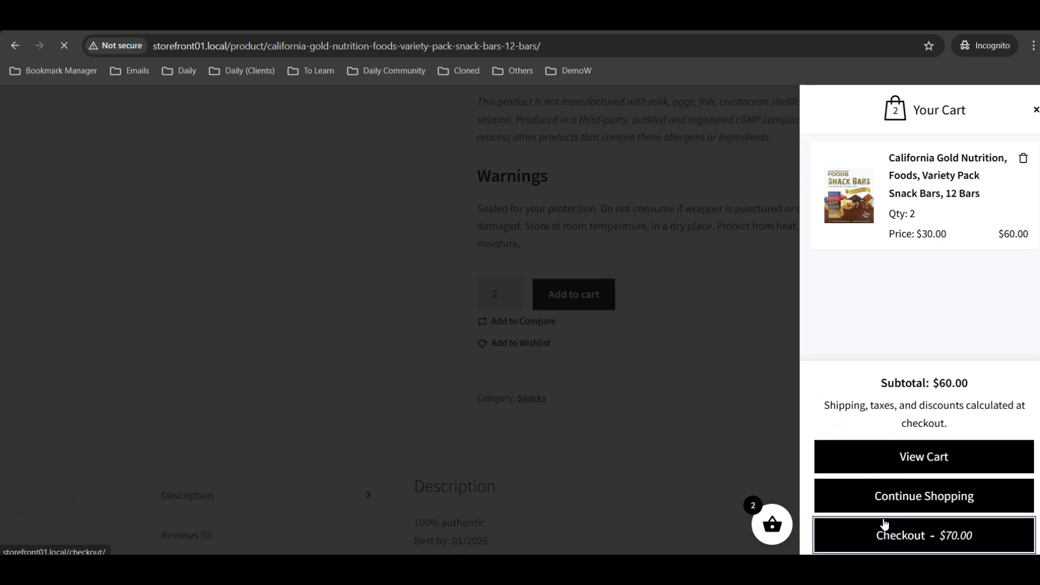
pyautogui.scroll(-5, 639, 292)
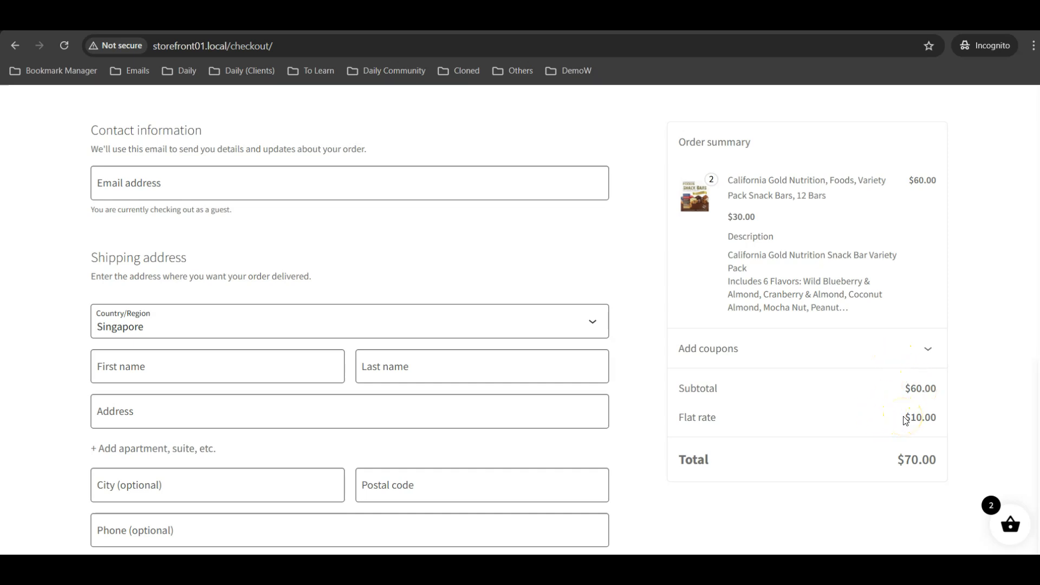
pyautogui.scroll(-1, 905, 421)
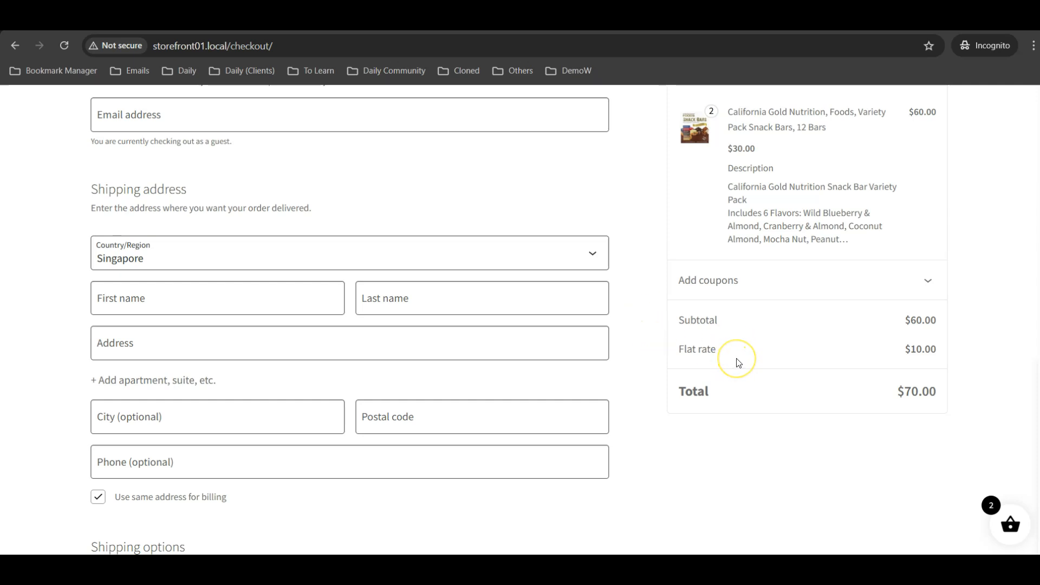
pyautogui.scroll(1, 739, 363)
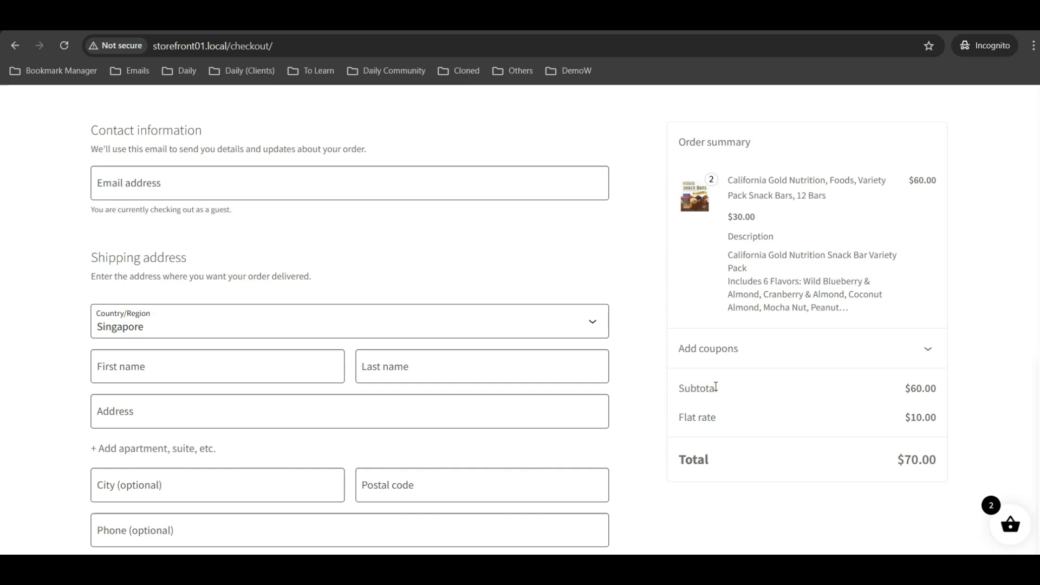
pyautogui.scroll(-1, 790, 393)
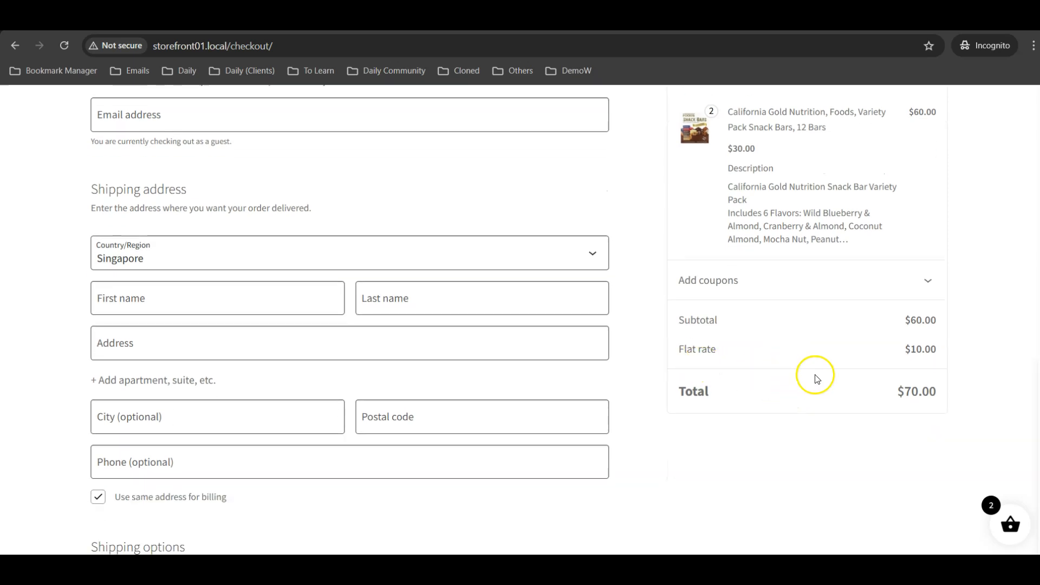
pyautogui.scroll(1, 645, 362)
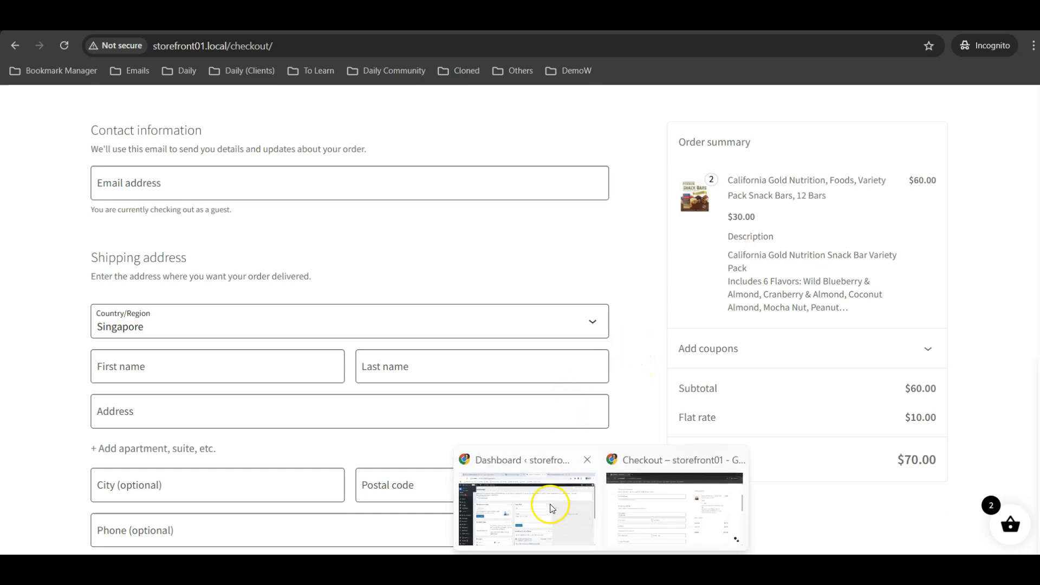
# Switch to the WordPress admin and open the SG zone in WooCommerce shipping settings
pyautogui.click(550, 504)
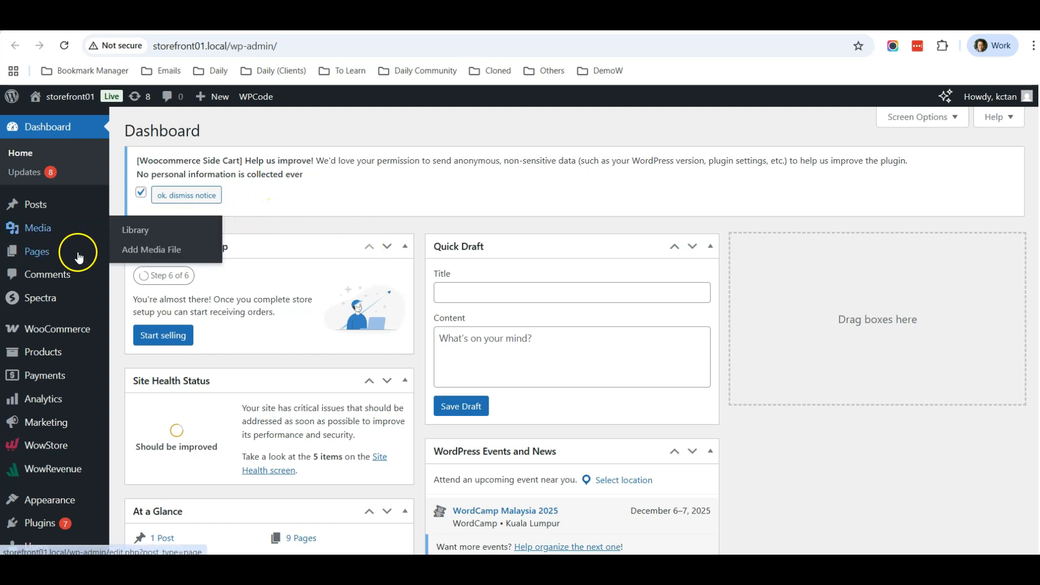
pyautogui.moveTo(71, 332)
pyautogui.click(145, 428)
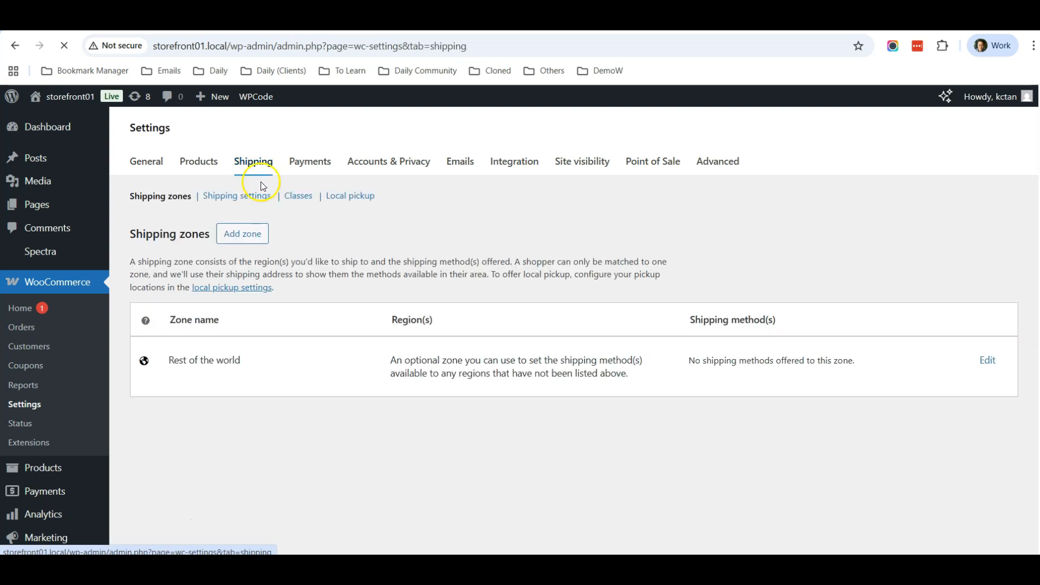
pyautogui.scroll(-3, 390, 250)
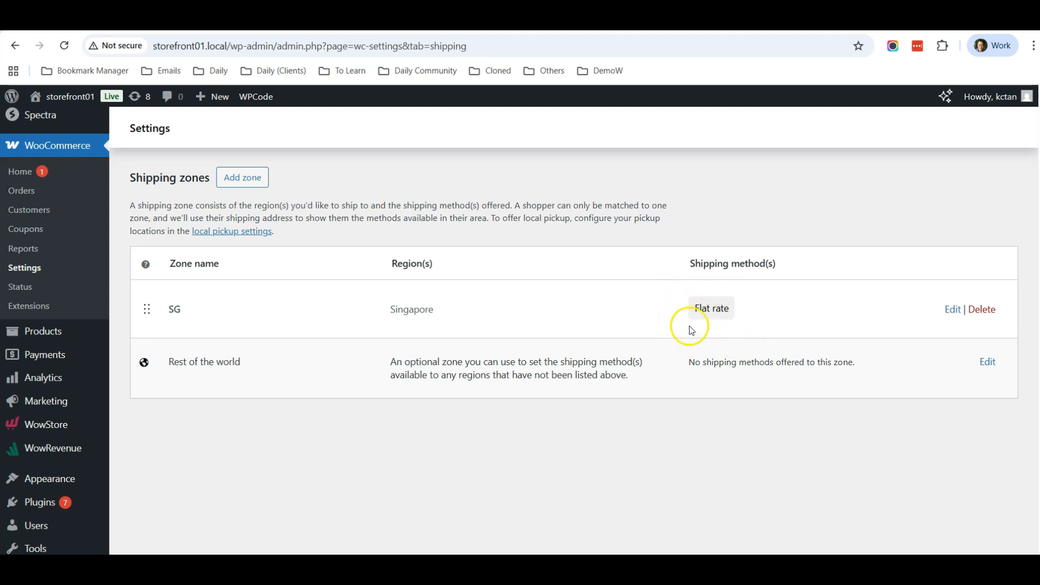
pyautogui.click(951, 313)
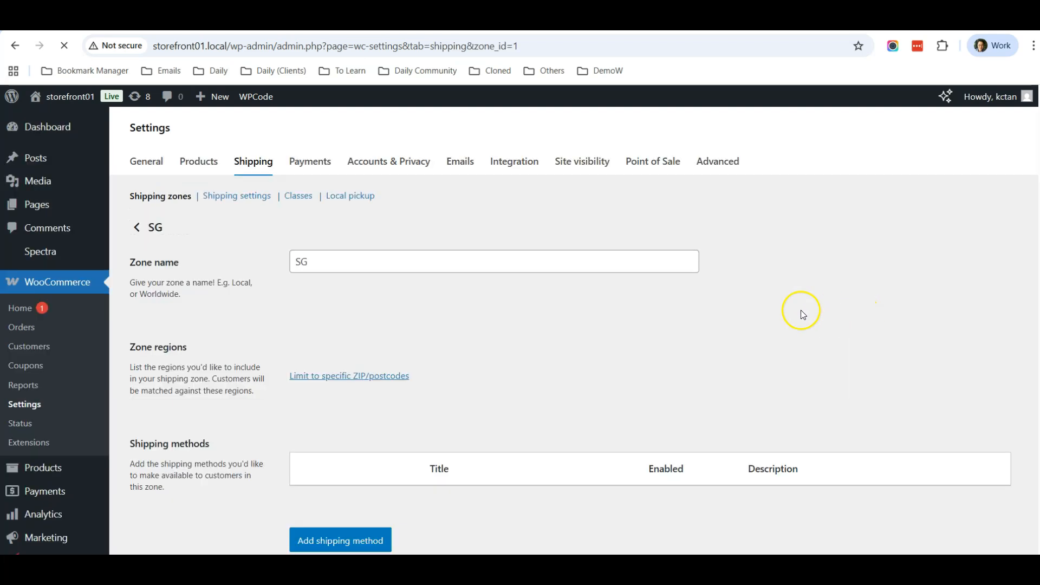
# Inspect the Flat rate method's settings in the SG zone and close them unchanged
pyautogui.scroll(-4, 758, 302)
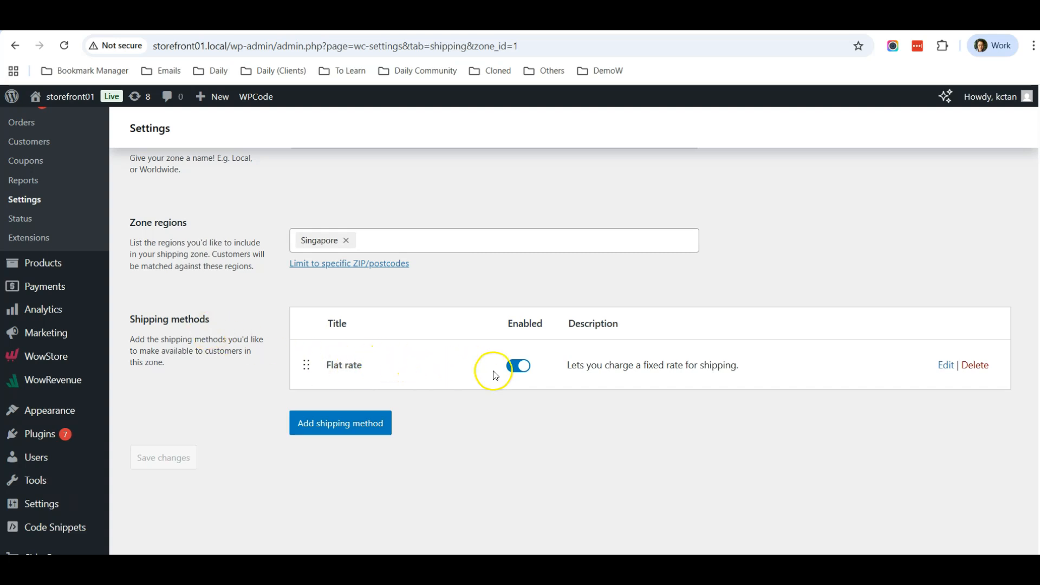
pyautogui.click(945, 367)
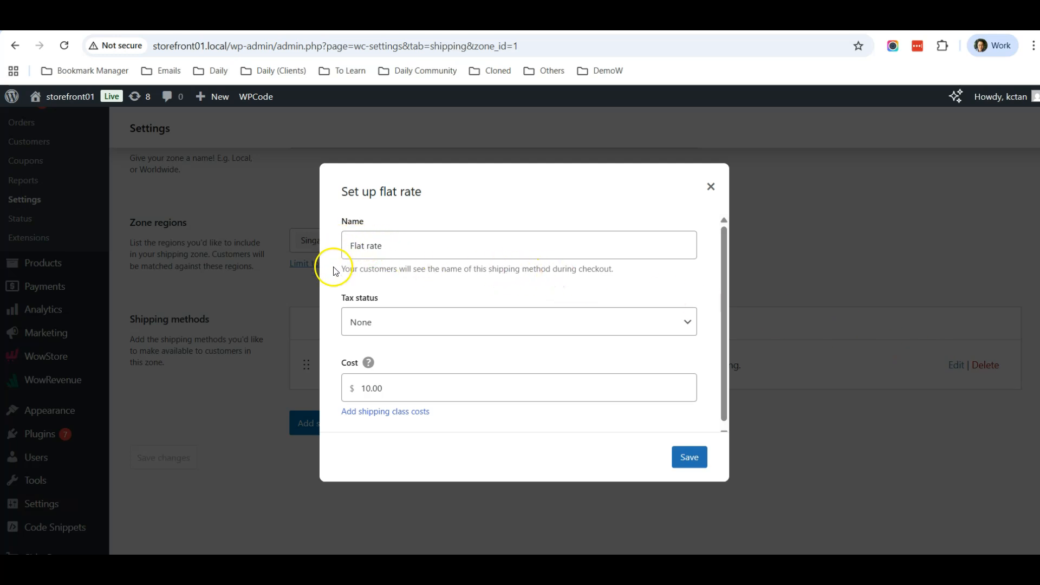
pyautogui.scroll(-1, 376, 265)
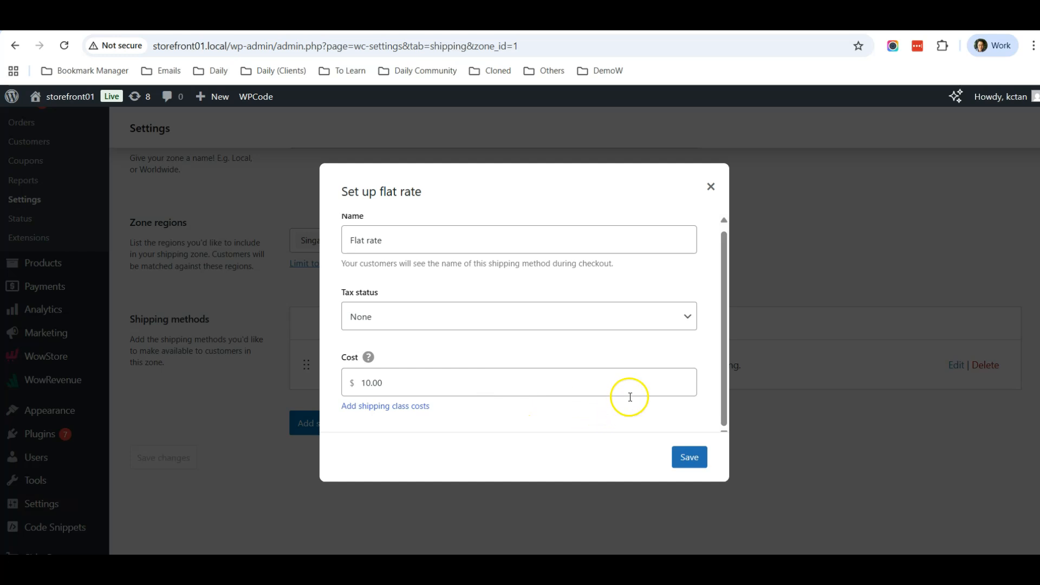
pyautogui.click(710, 188)
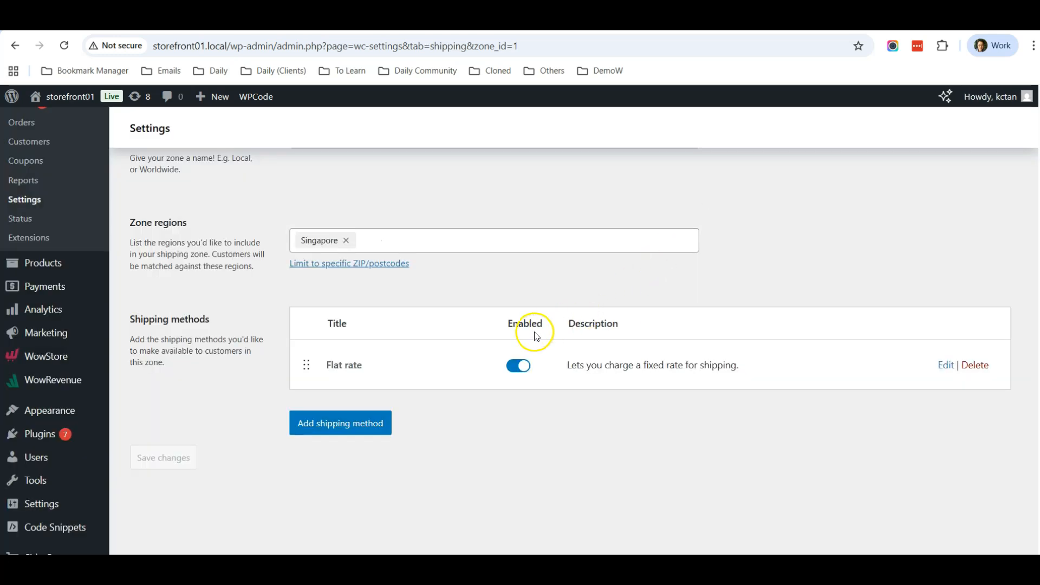
# Add a Free shipping method to the SG zone requiring a minimum order amount OR coupon, minimum 50
pyautogui.click(357, 427)
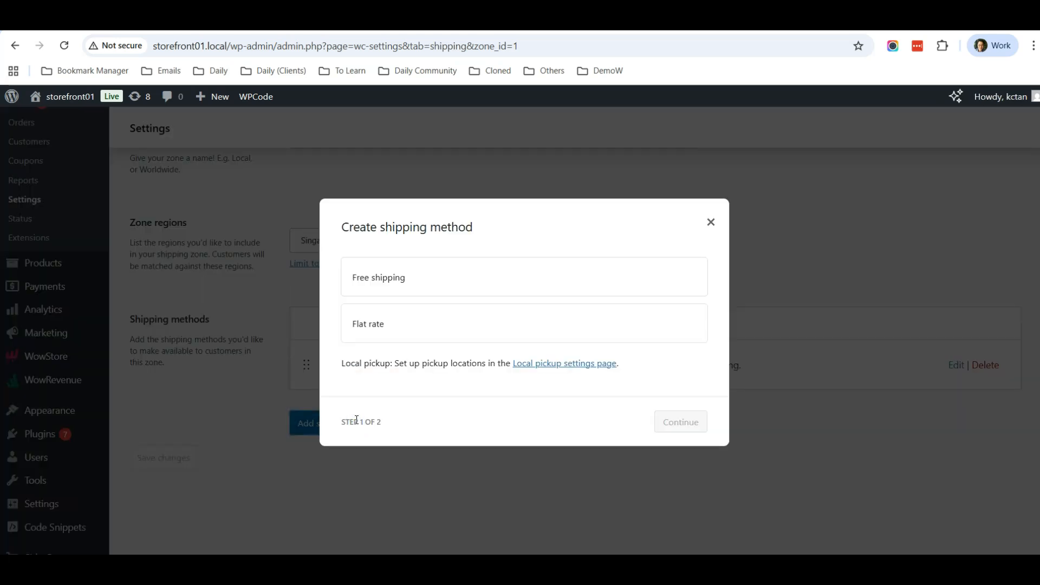
pyautogui.click(432, 277)
pyautogui.click(680, 440)
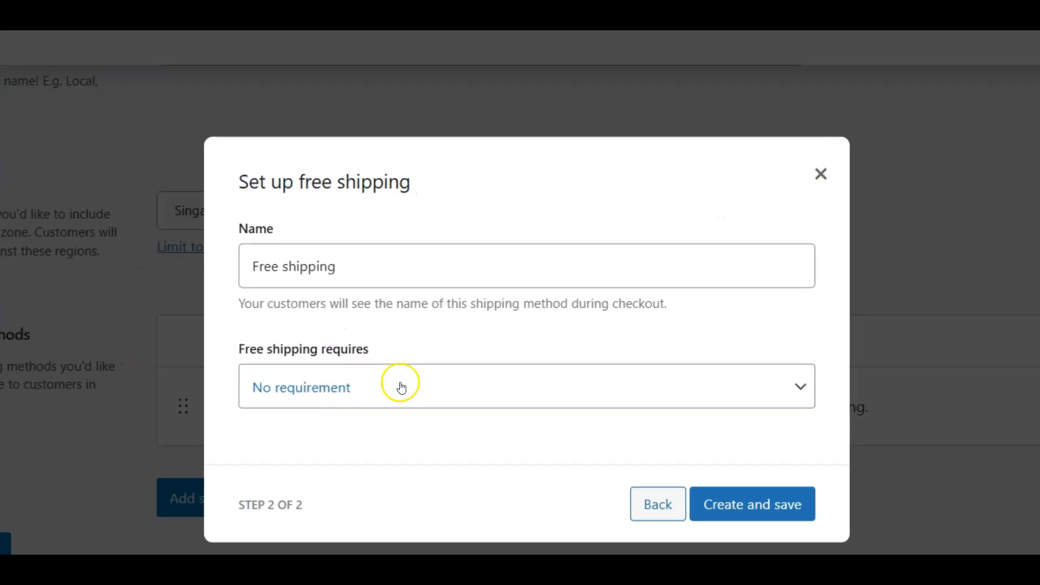
pyautogui.click(452, 354)
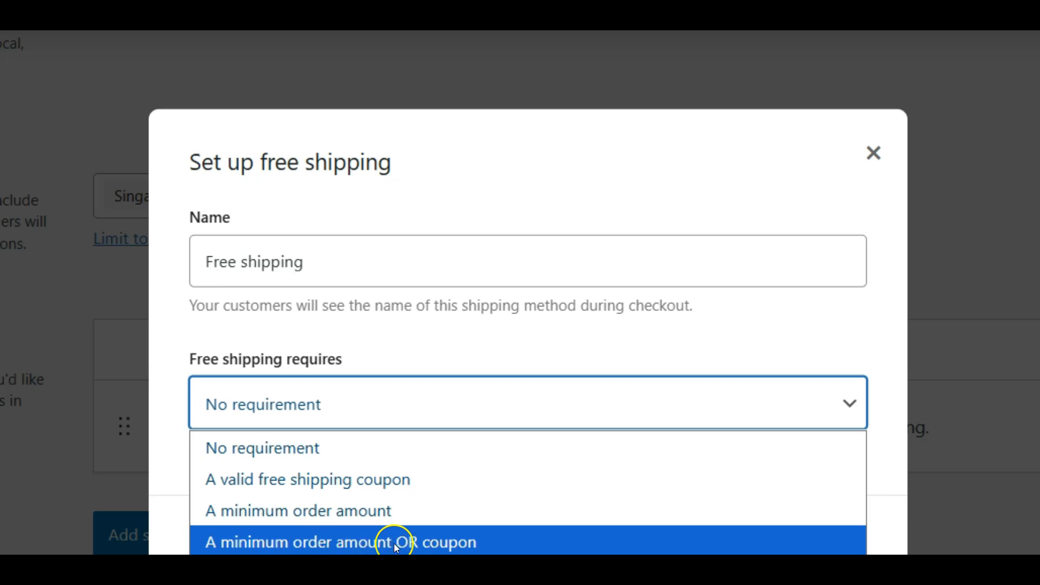
pyautogui.click(431, 544)
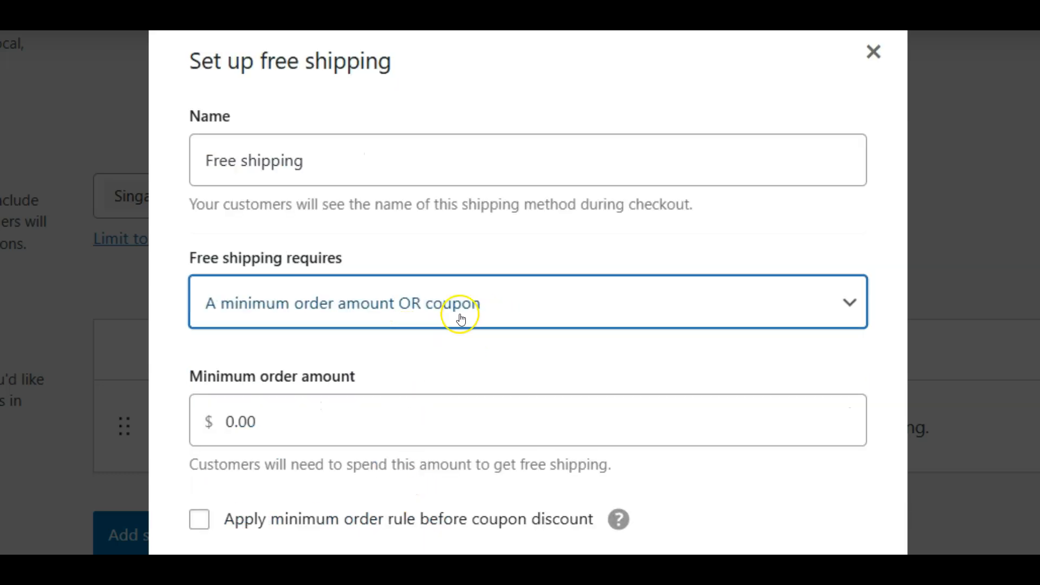
pyautogui.click(293, 415)
pyautogui.write('50')
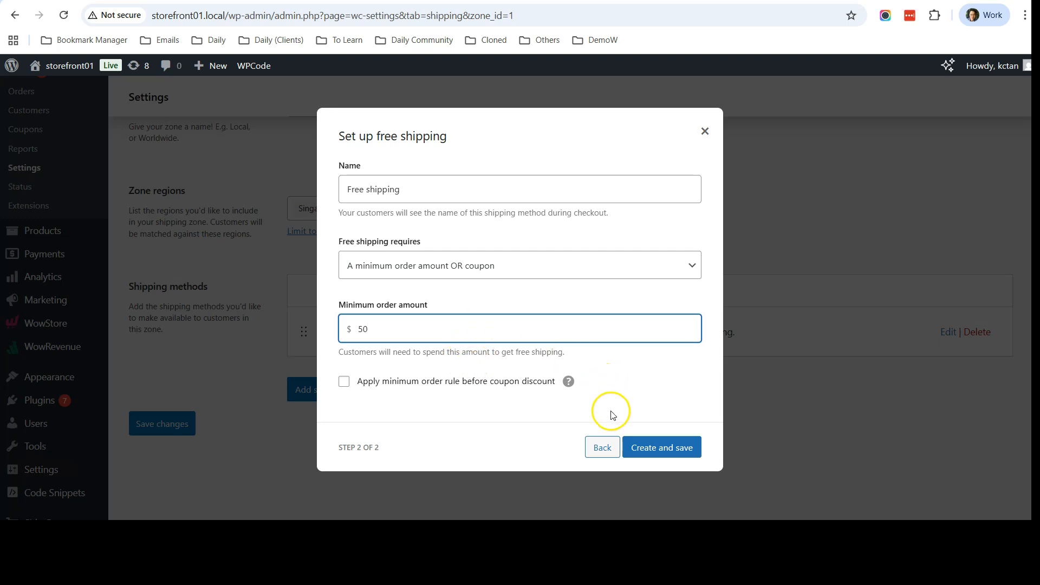
pyautogui.click(663, 448)
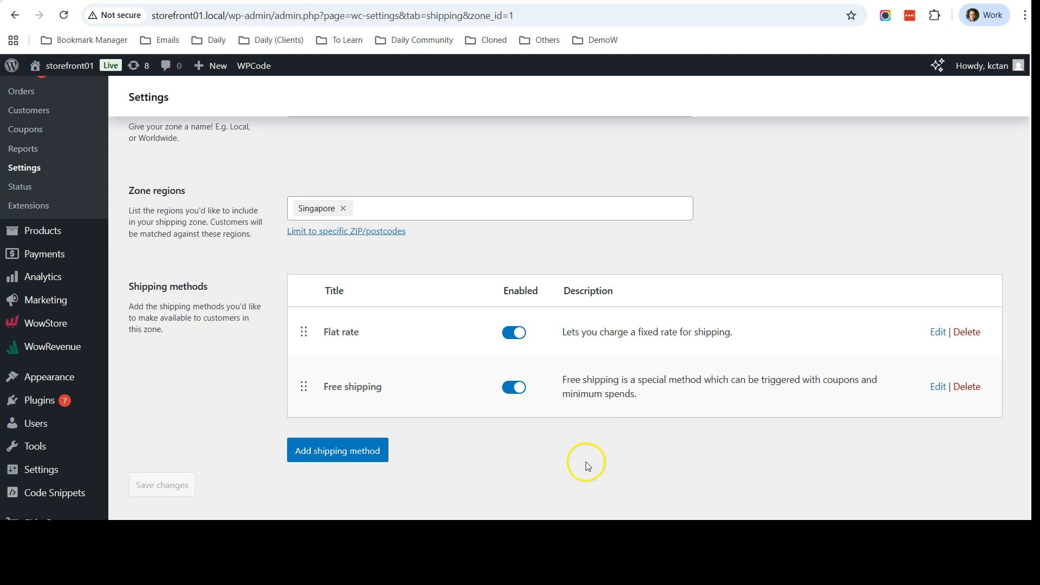
# Return to the storefront checkout page and reload it to see the shipping options
pyautogui.moveTo(623, 515)
pyautogui.click(666, 469)
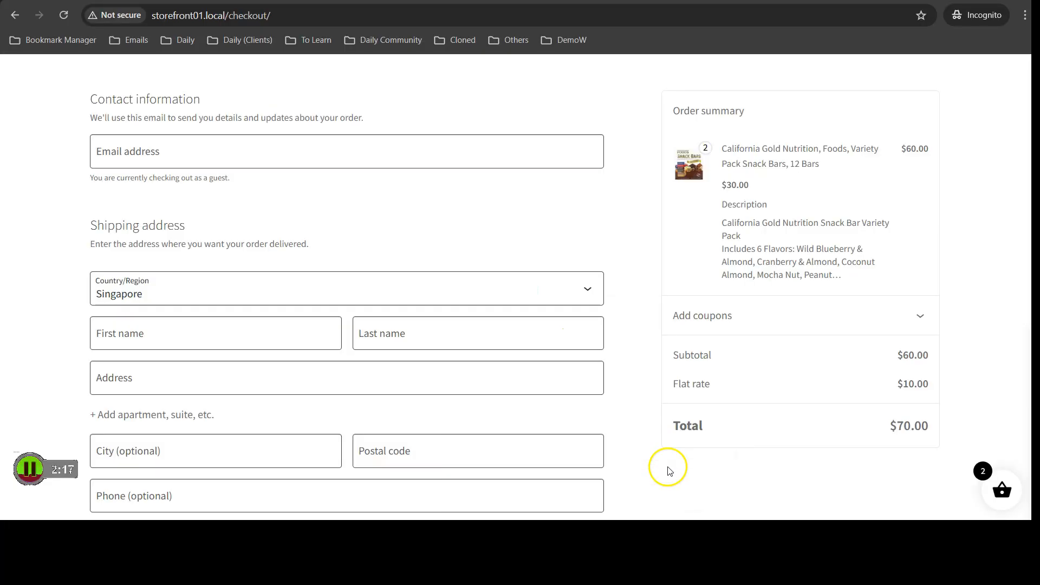
pyautogui.scroll(5, 426, 148)
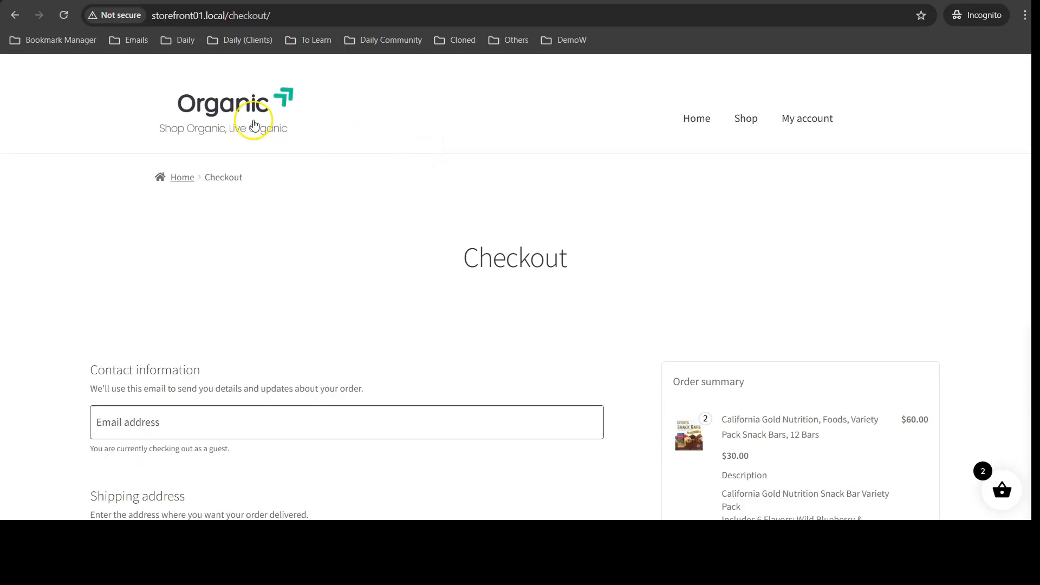
pyautogui.click(64, 16)
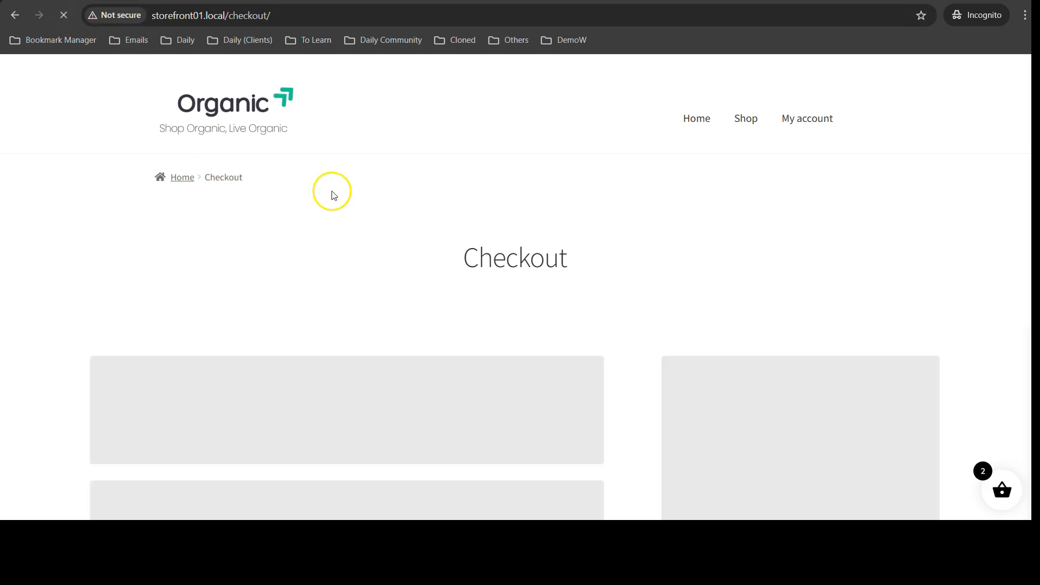
pyautogui.scroll(-3, 622, 204)
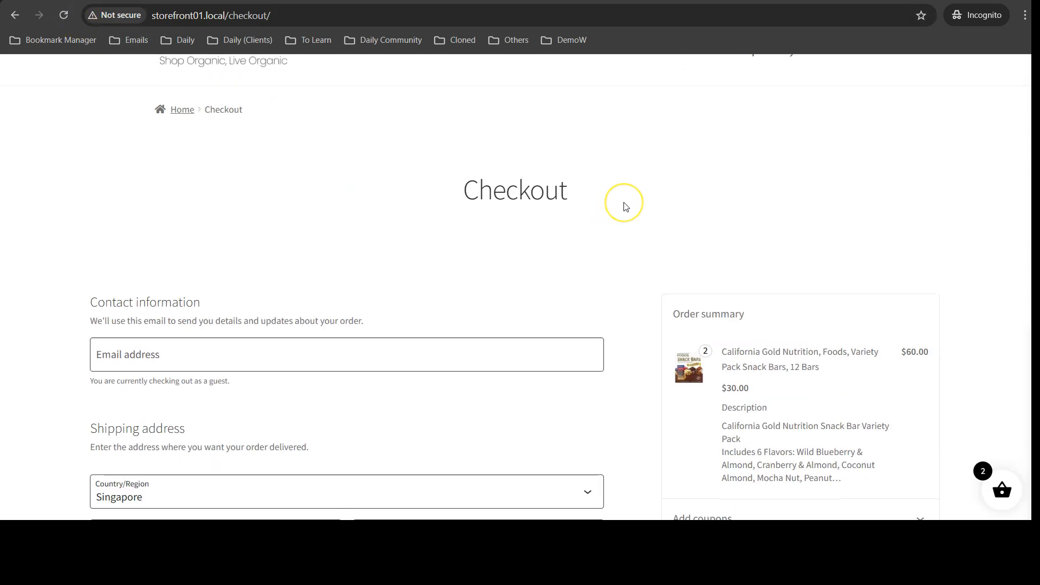
pyautogui.scroll(-2, 625, 205)
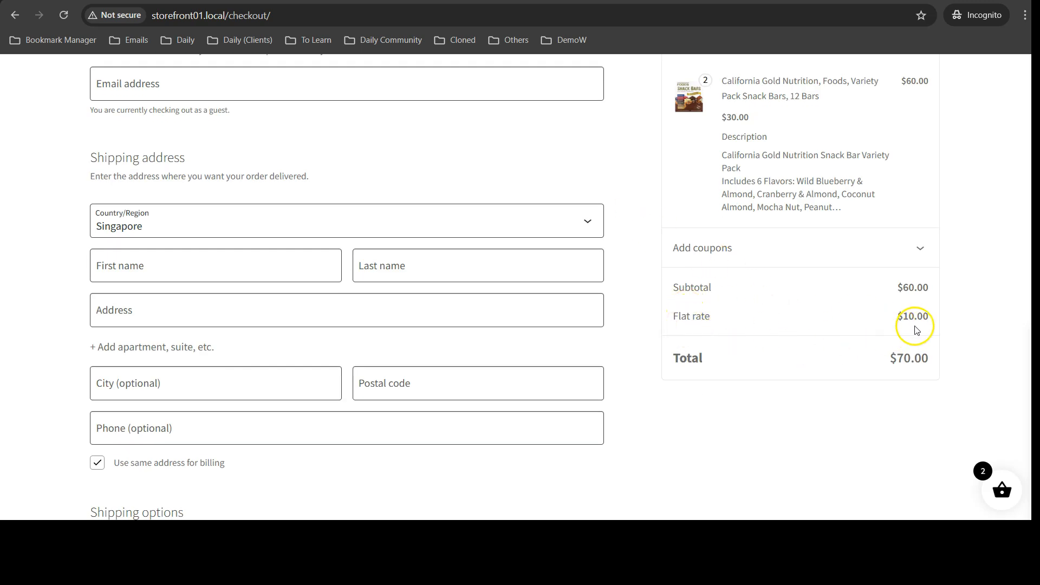
pyautogui.scroll(-2, 888, 325)
pyautogui.scroll(-3, 848, 319)
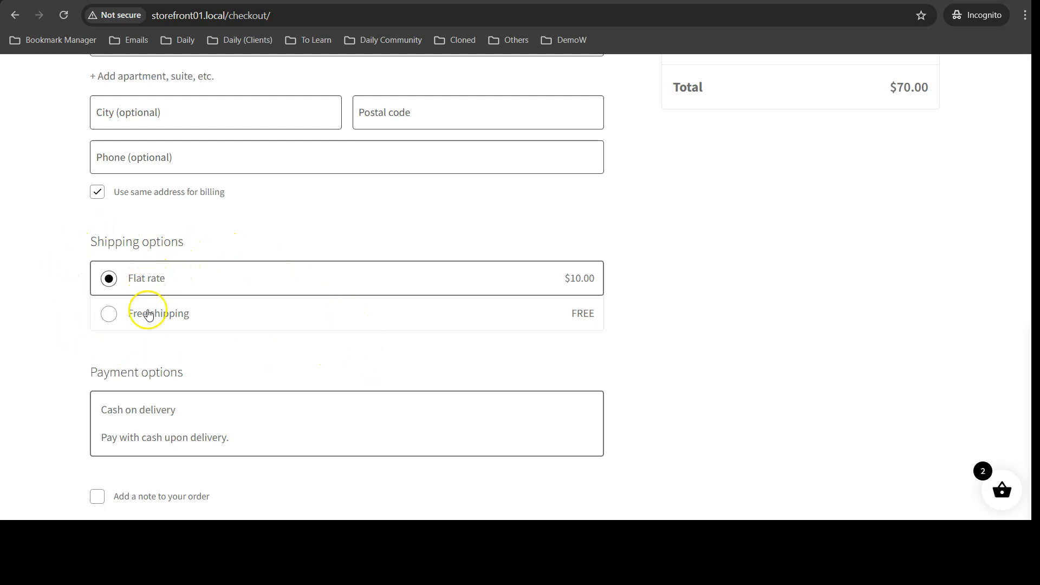
# Select Free shipping as the shipping option at checkout and review the order total
pyautogui.click(202, 313)
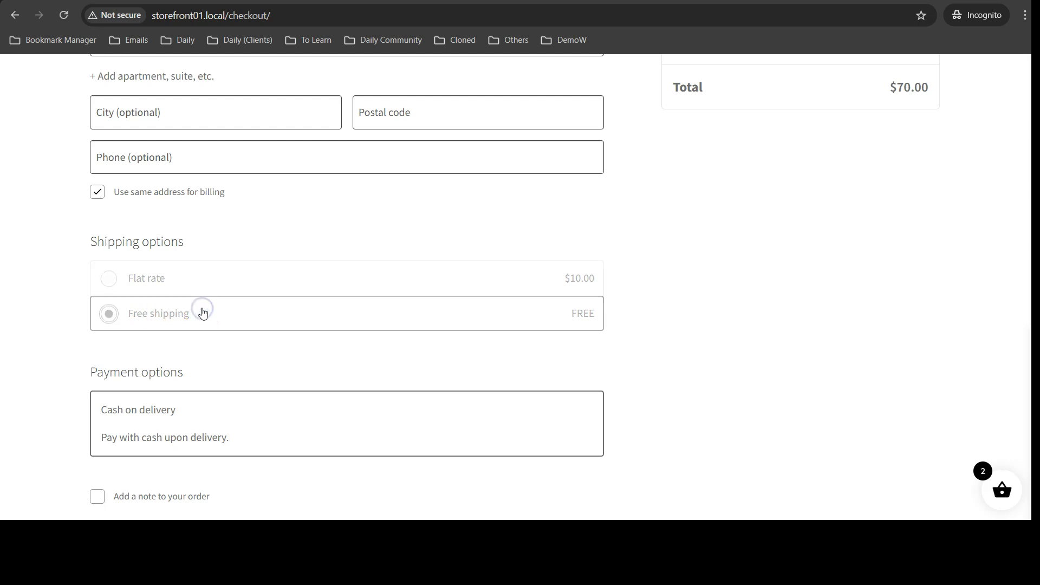
pyautogui.scroll(4, 622, 288)
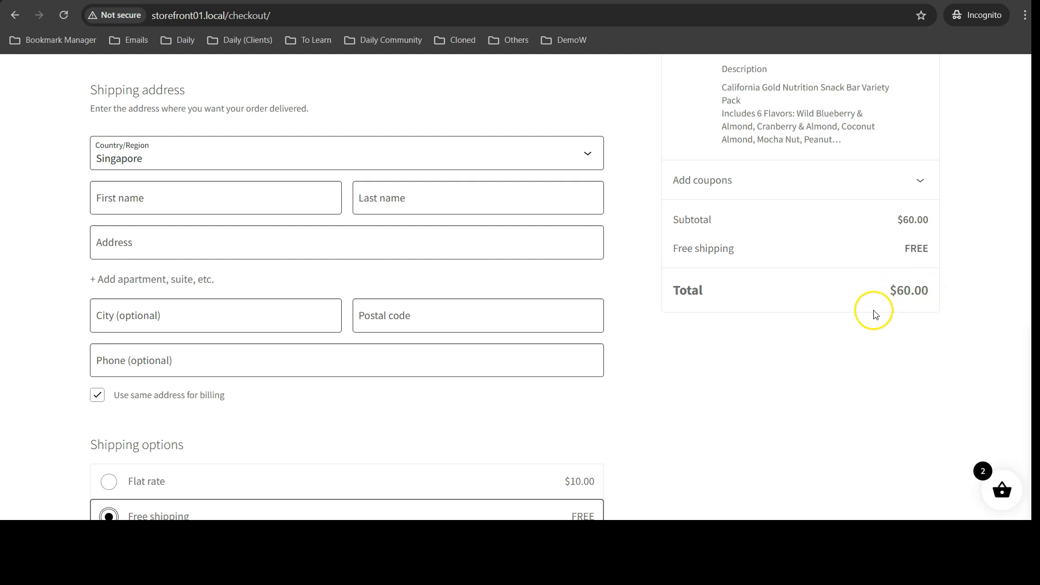
pyautogui.scroll(-2, 834, 306)
pyautogui.scroll(1, 685, 287)
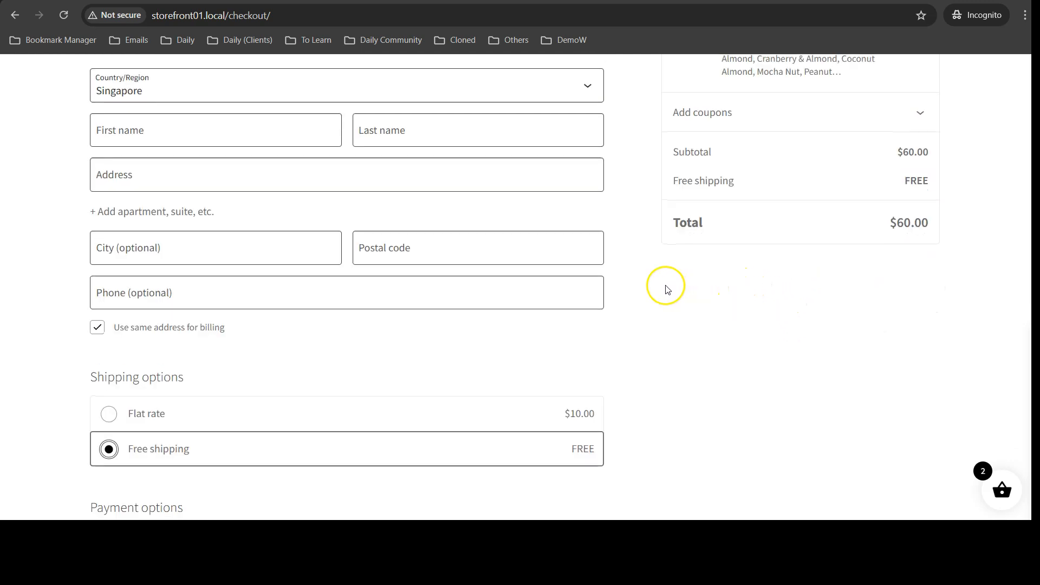
pyautogui.scroll(-1, 661, 289)
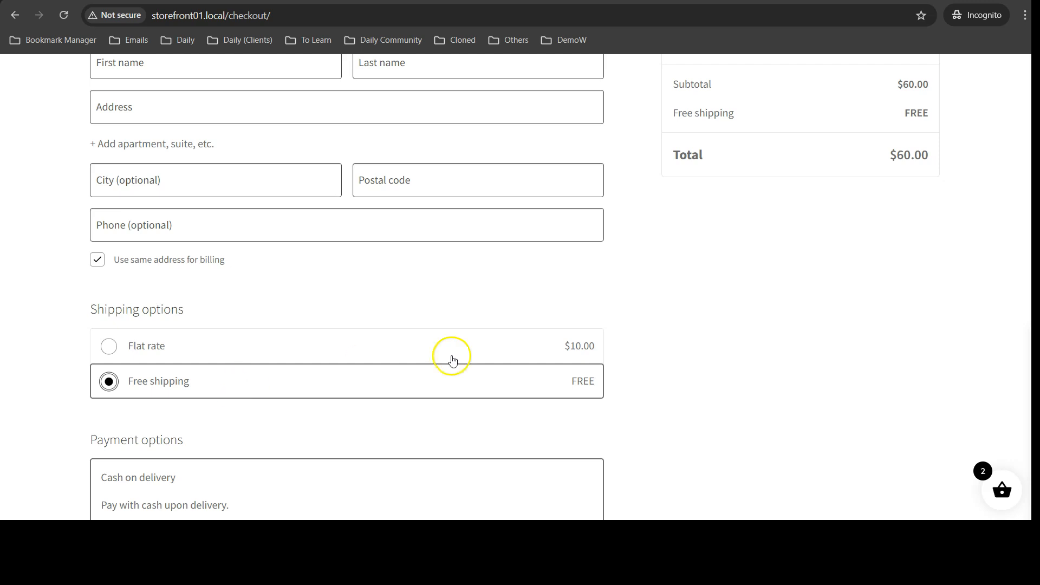
# Switch the checkout shipping option back to Flat rate
pyautogui.scroll(1, 661, 312)
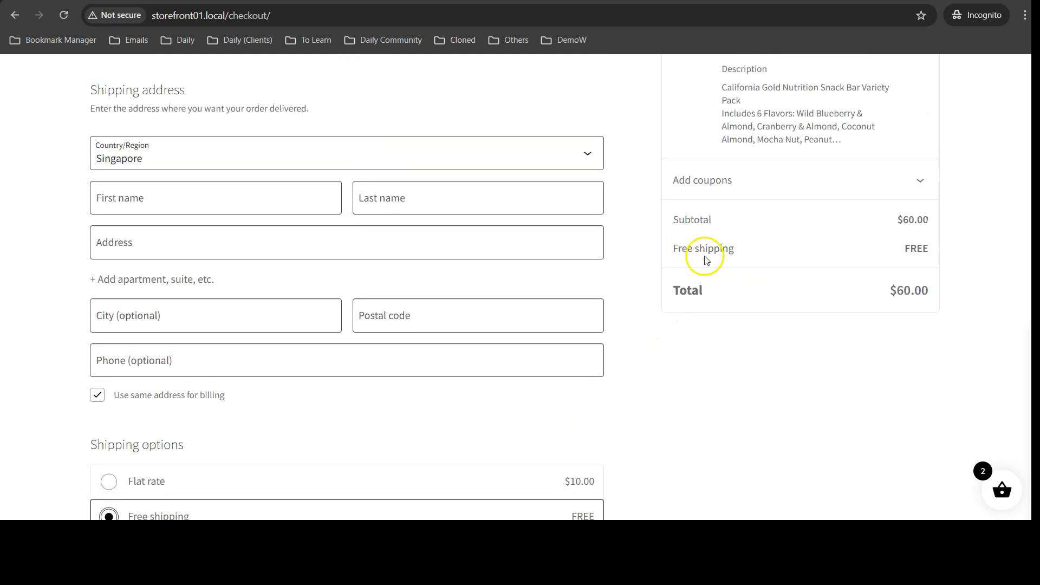
pyautogui.scroll(-2, 718, 261)
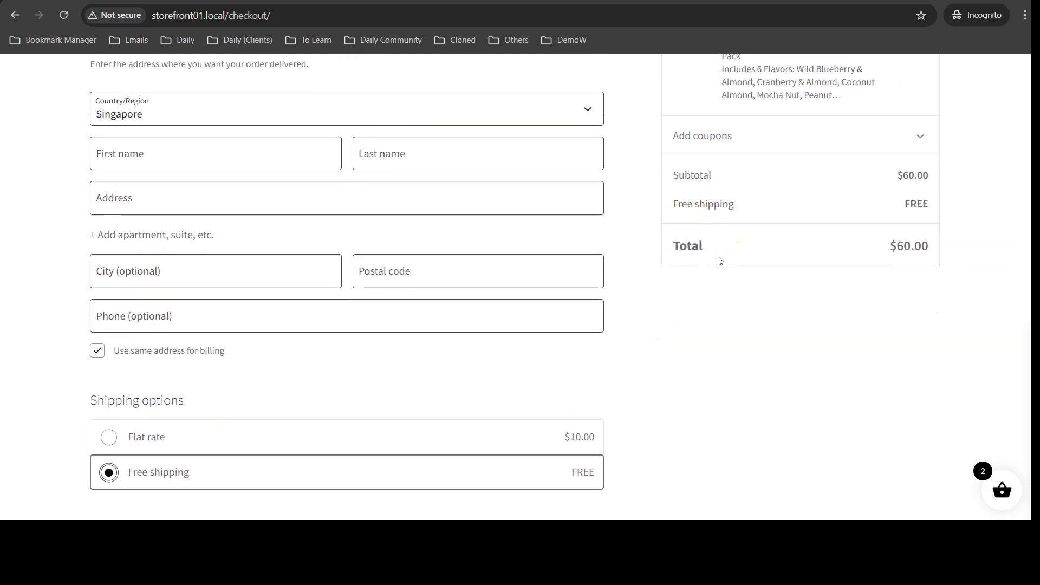
pyautogui.click(428, 341)
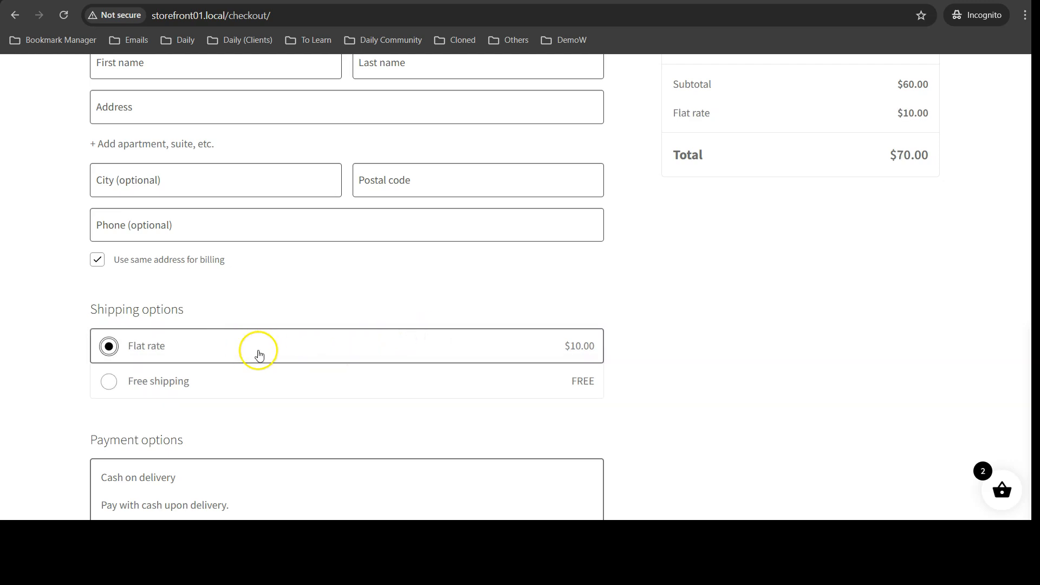
# Reorder the SG zone's shipping methods so Free shipping is listed above Flat rate, and save the changes
pyautogui.scroll(4, 411, 346)
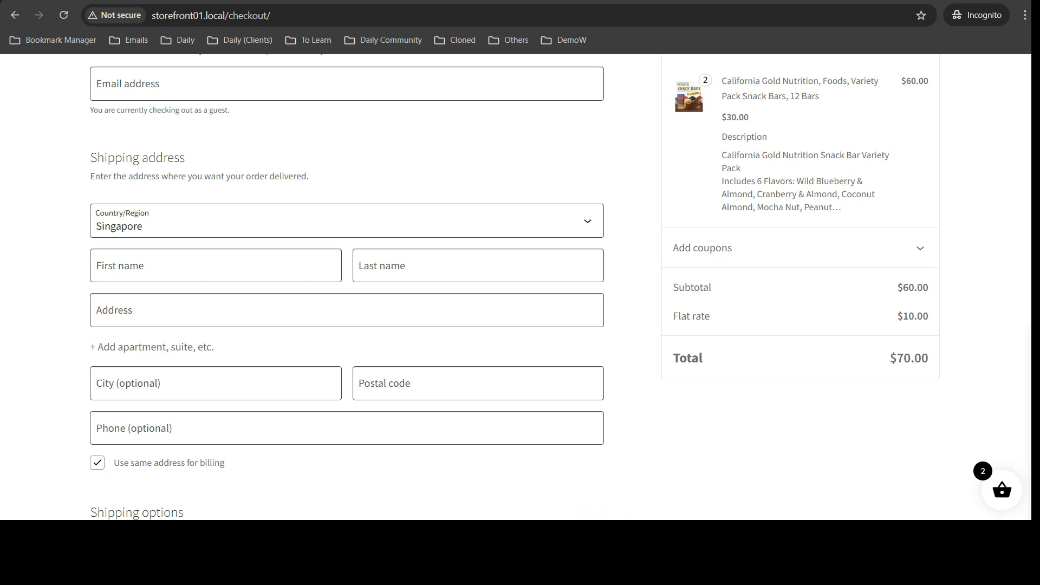
pyautogui.click(551, 453)
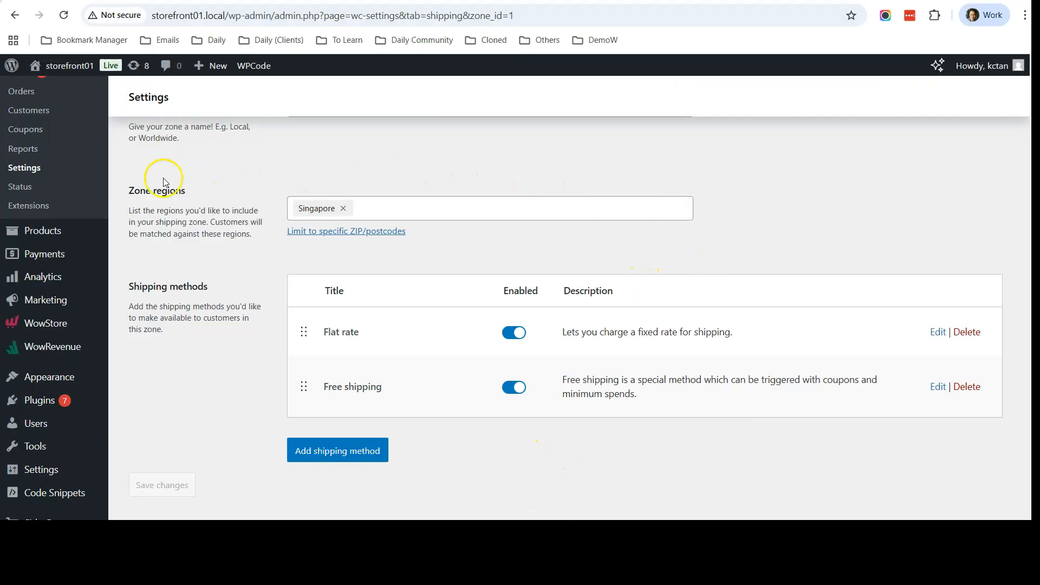
pyautogui.scroll(-1, 253, 261)
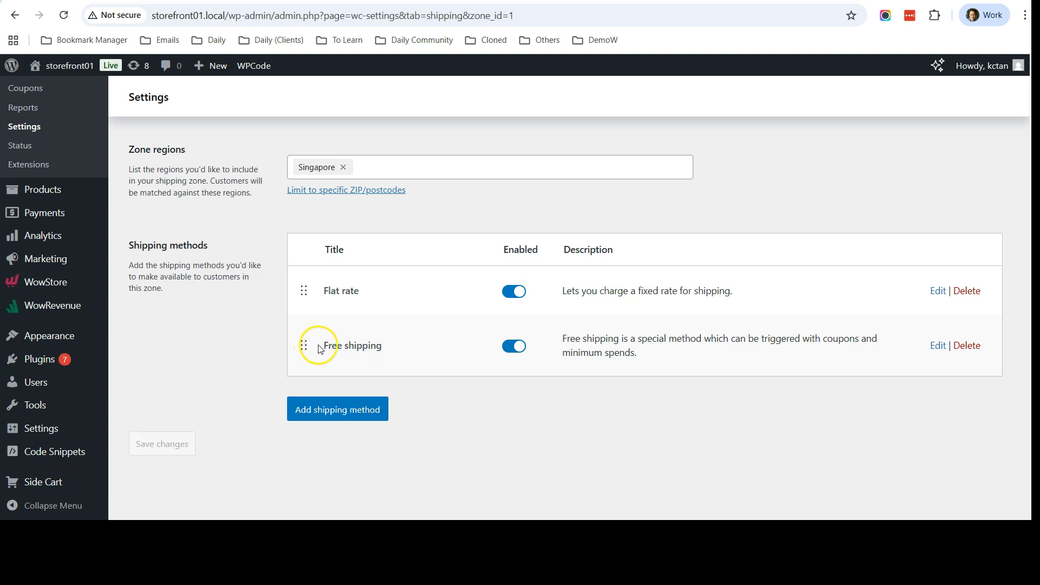
pyautogui.moveTo(301, 347); pyautogui.dragTo(311, 287)
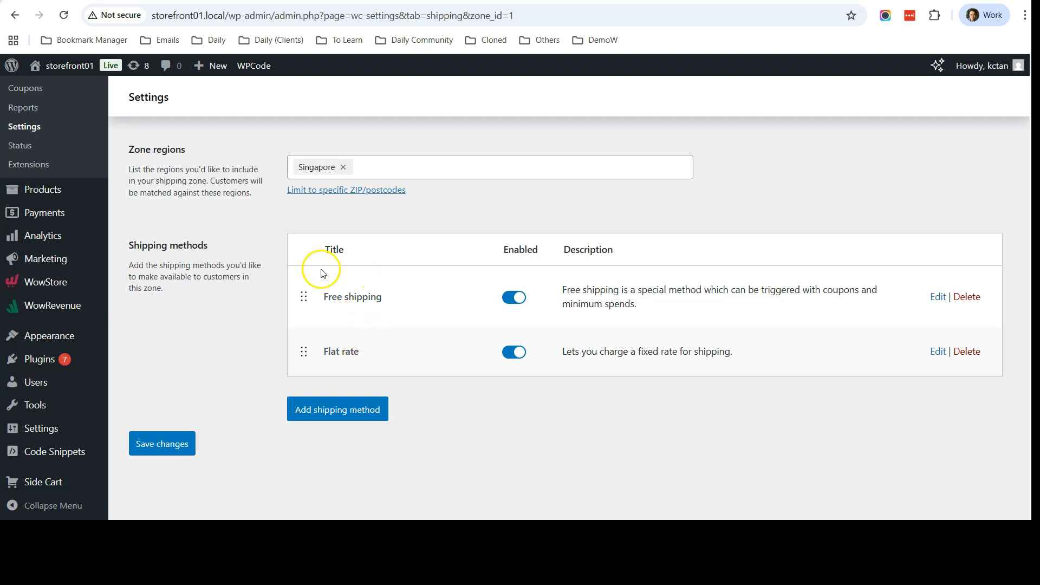
pyautogui.click(171, 448)
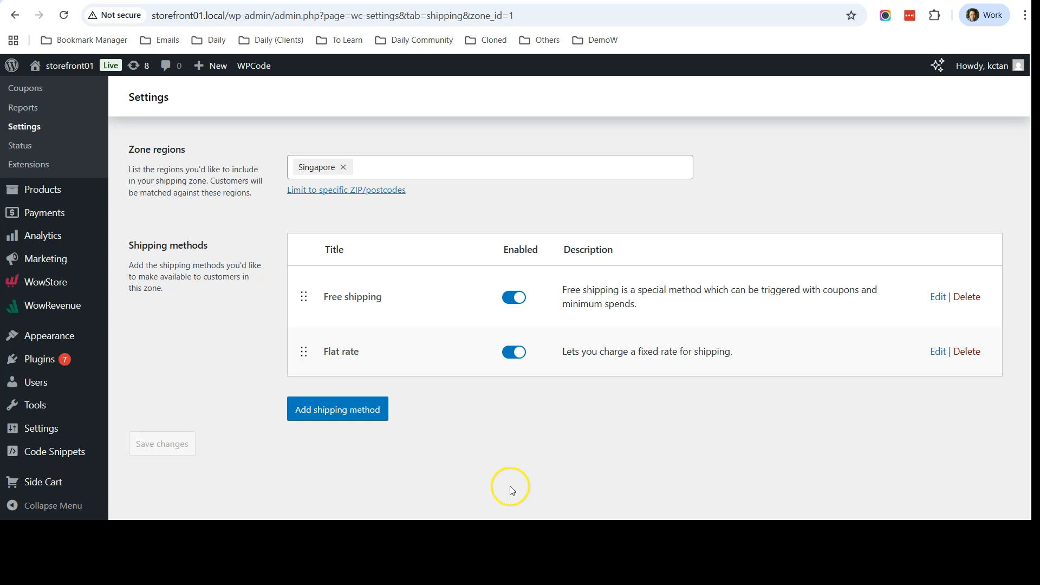
# Back on the storefront, open the cart and remove the California Gold Nutrition snack bars item
pyautogui.click(659, 473)
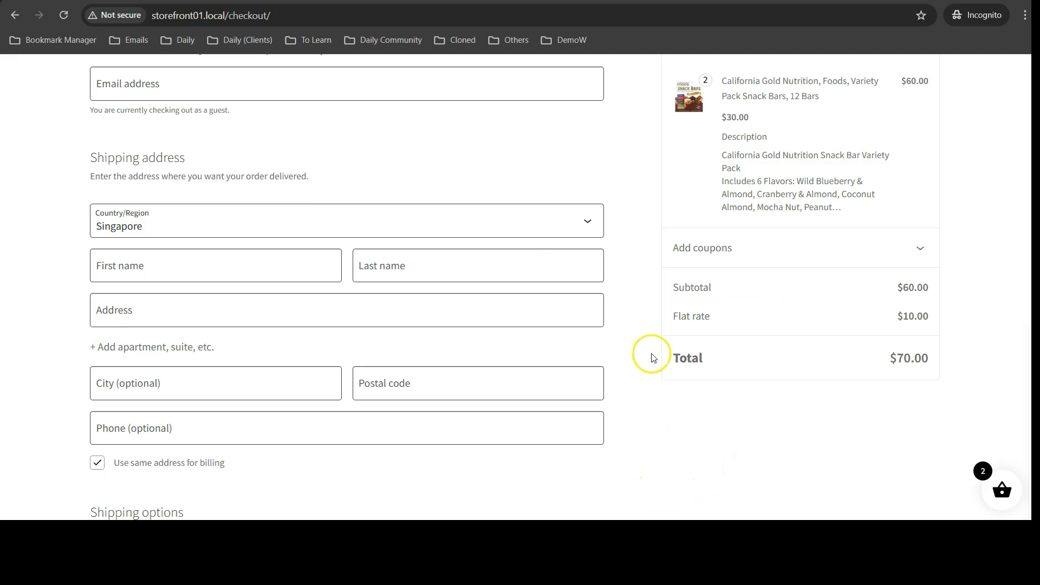
pyautogui.scroll(-4, 650, 352)
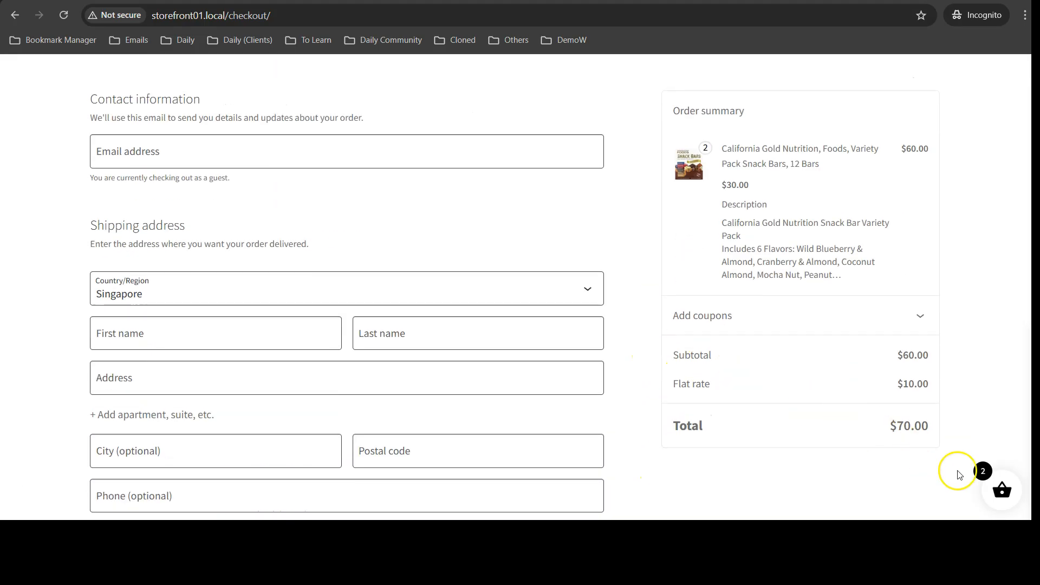
pyautogui.click(1005, 496)
pyautogui.click(925, 427)
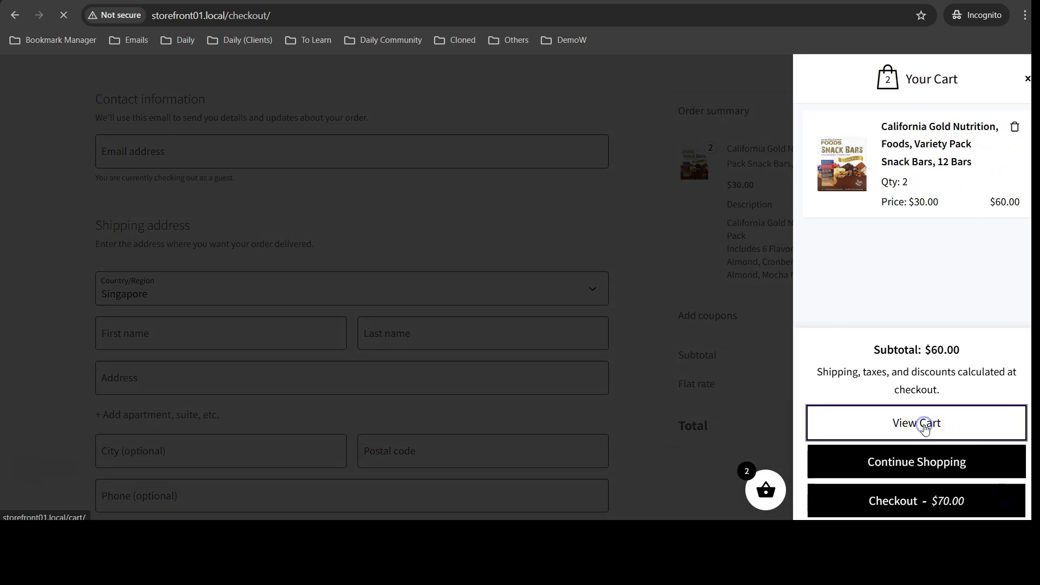
pyautogui.scroll(-2, 628, 260)
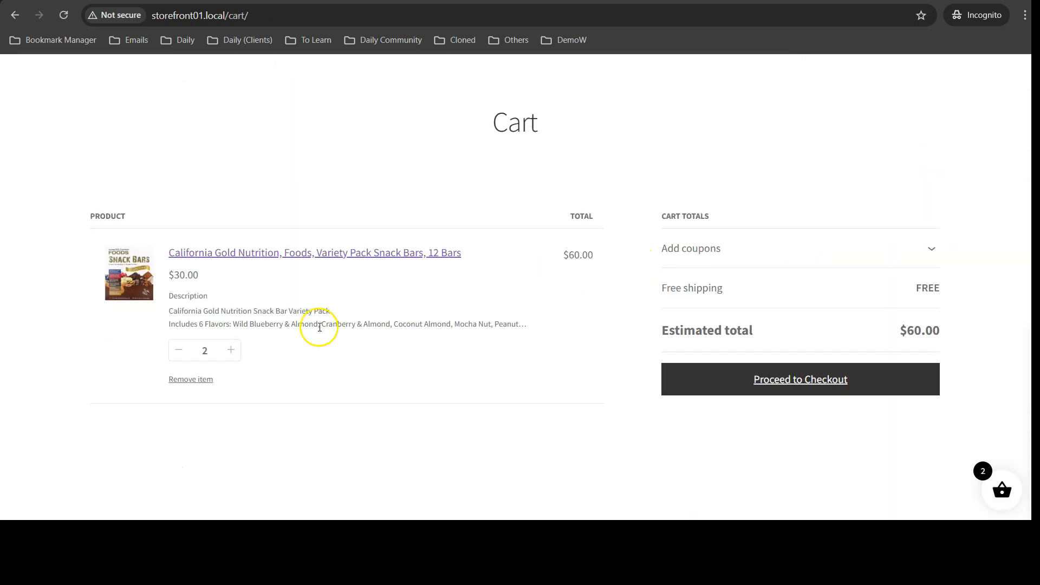
pyautogui.click(198, 379)
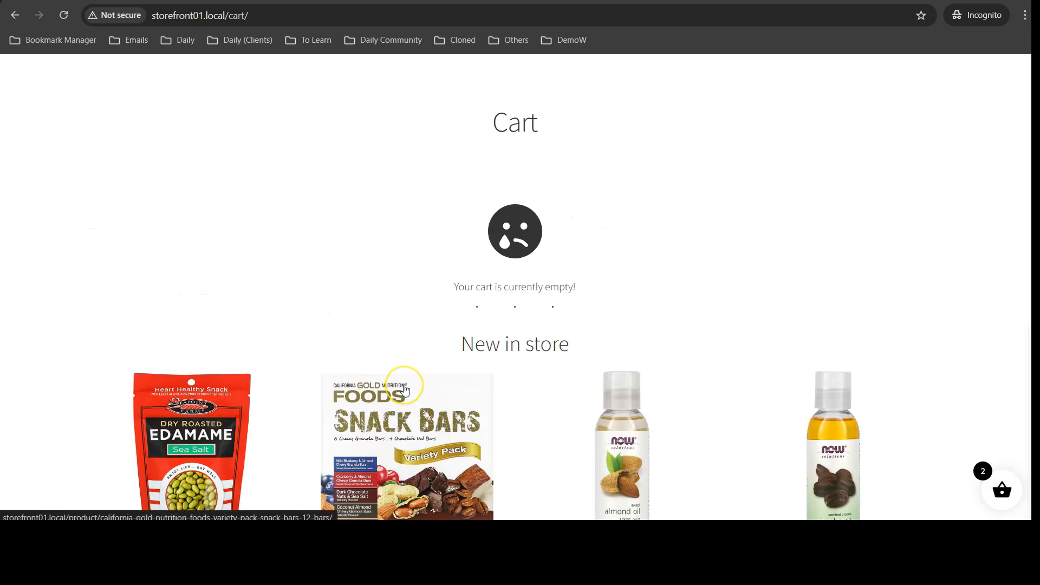
# Open the NOW Foods Certified Organic Jojoba Oil product and add 4 of it to the cart
pyautogui.scroll(-5, 405, 389)
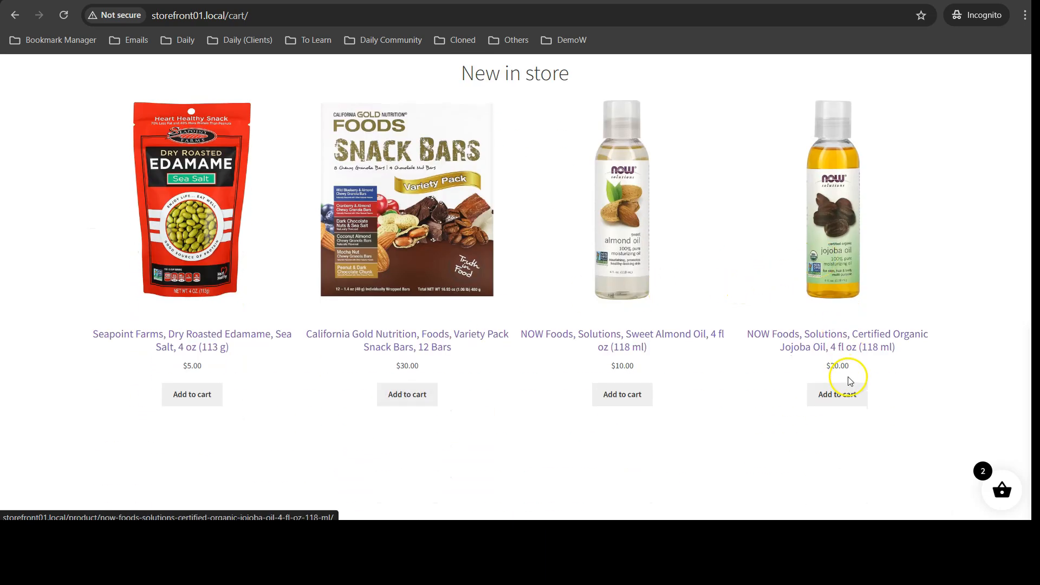
pyautogui.click(840, 272)
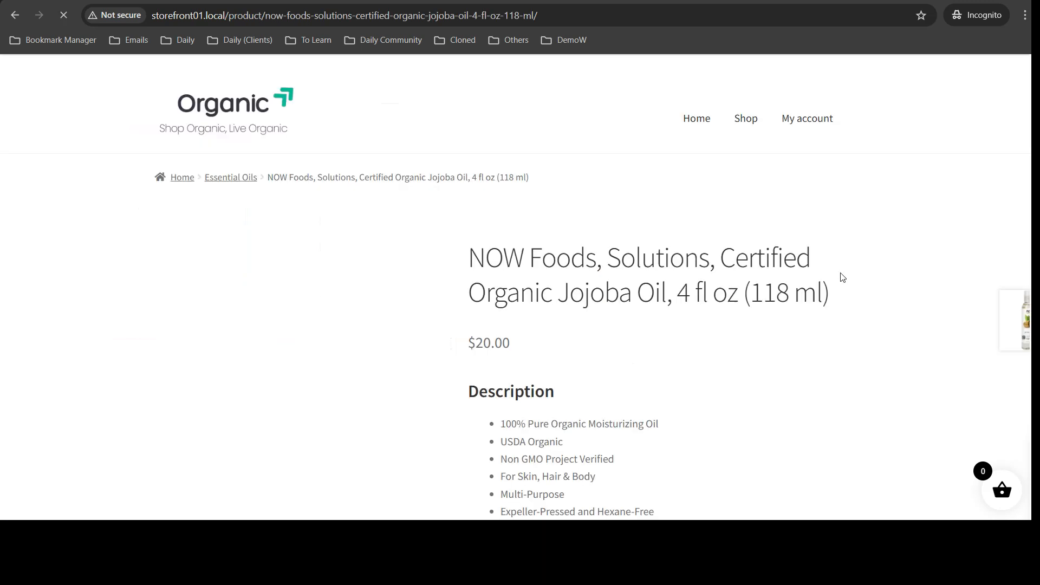
pyautogui.scroll(-15, 842, 277)
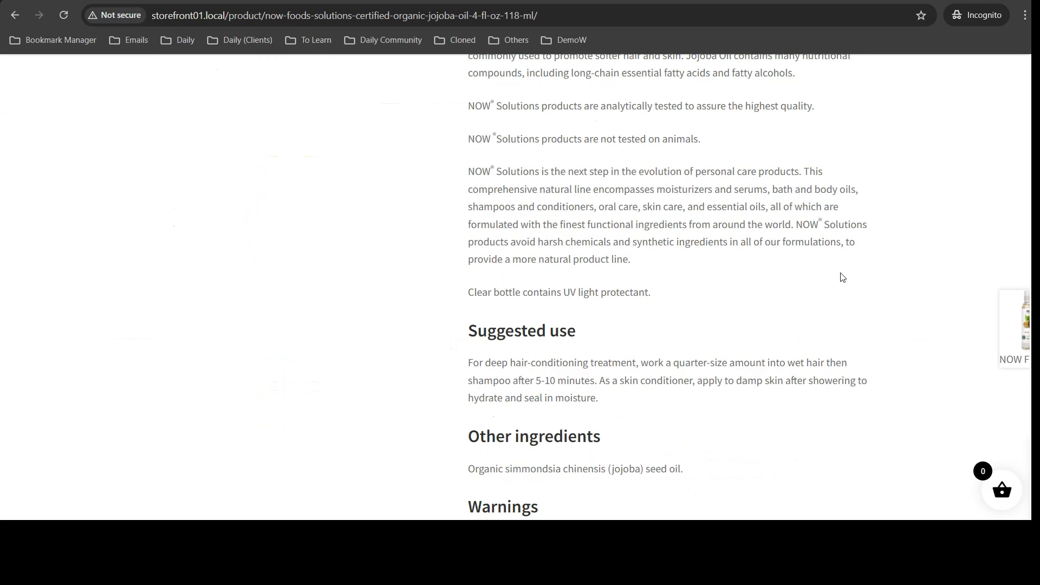
pyautogui.scroll(-3, 842, 277)
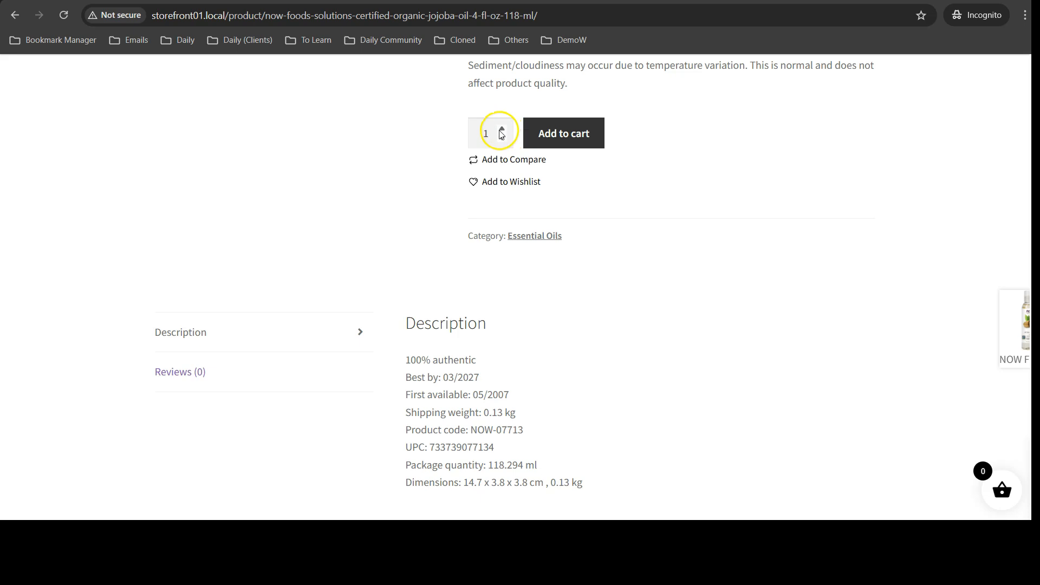
pyautogui.click(564, 134)
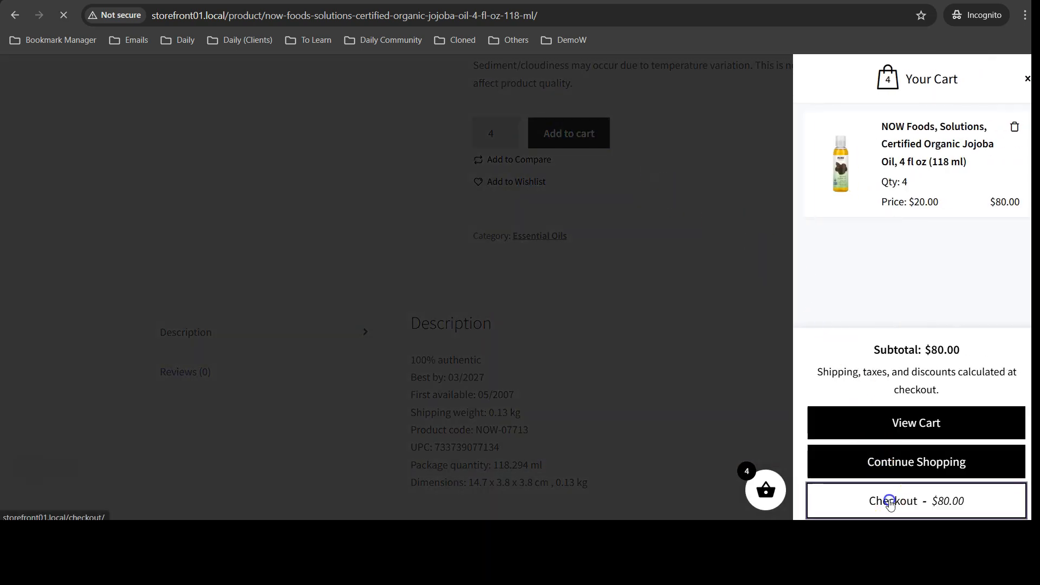
# Proceed to checkout and review the shipping options and order total for the new cart
pyautogui.click(890, 500)
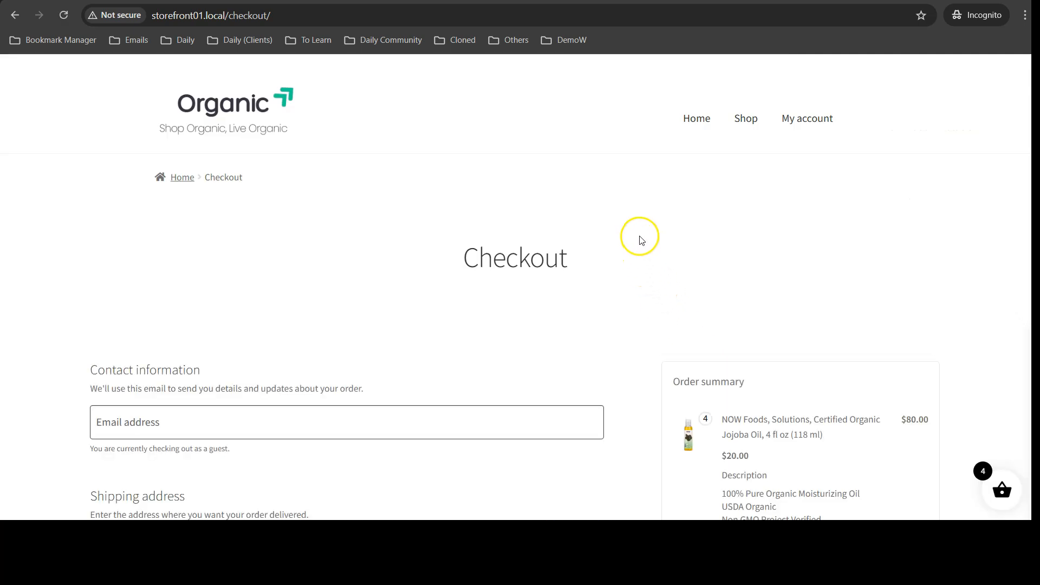
pyautogui.scroll(-6, 641, 241)
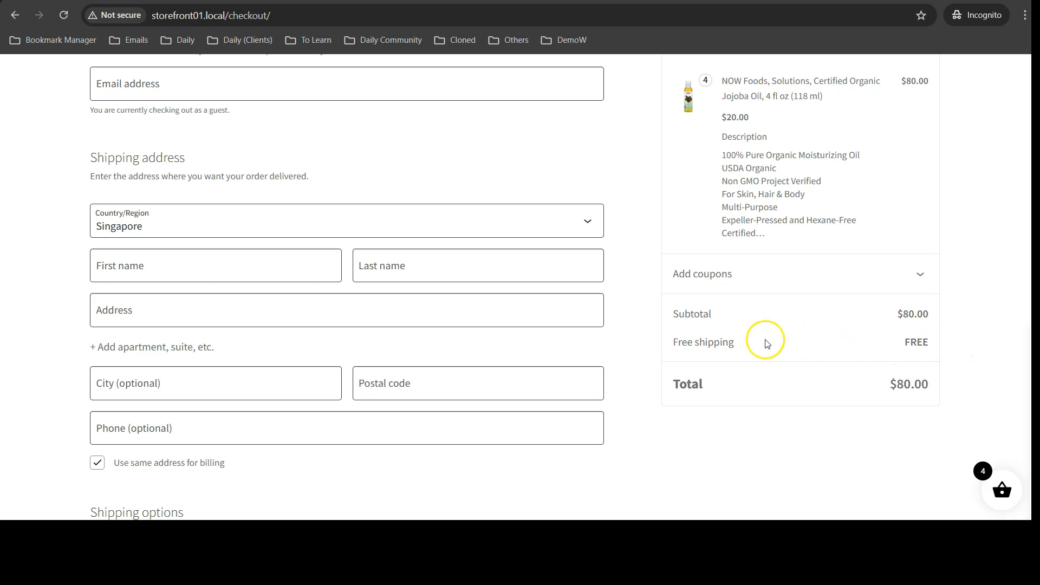
pyautogui.scroll(-5, 667, 341)
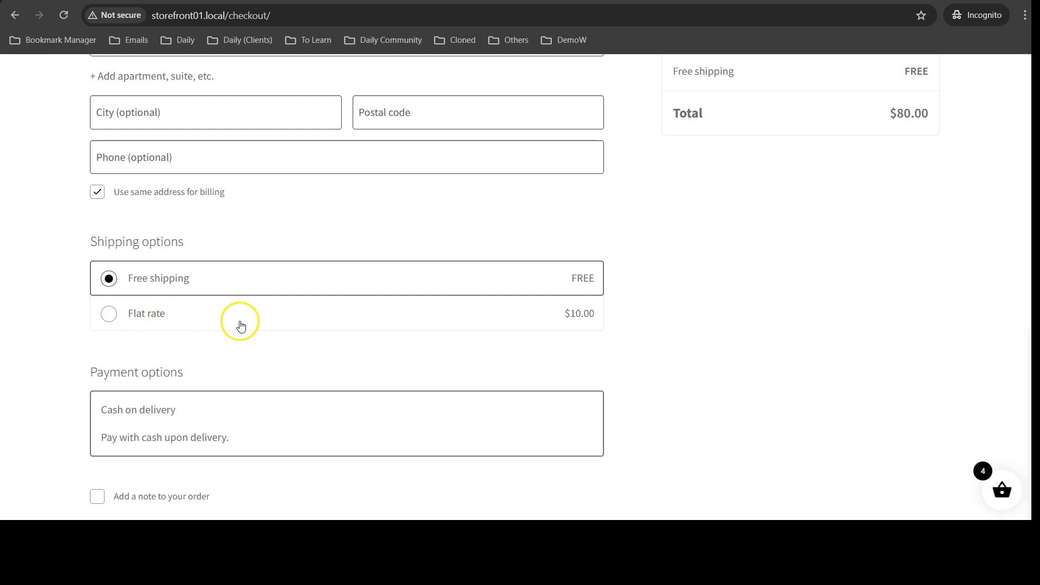
pyautogui.scroll(1, 634, 265)
pyautogui.scroll(2, 634, 266)
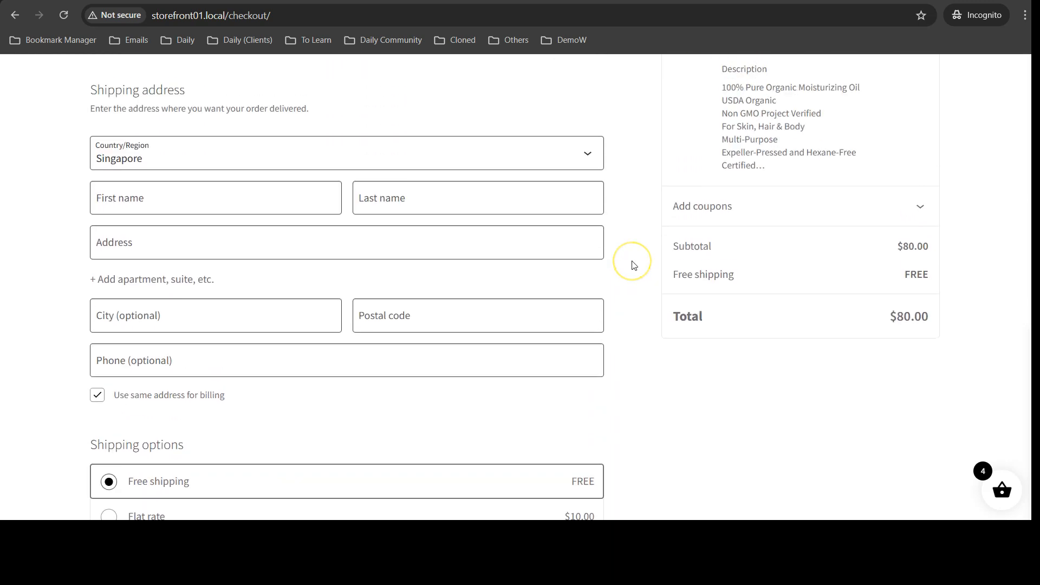